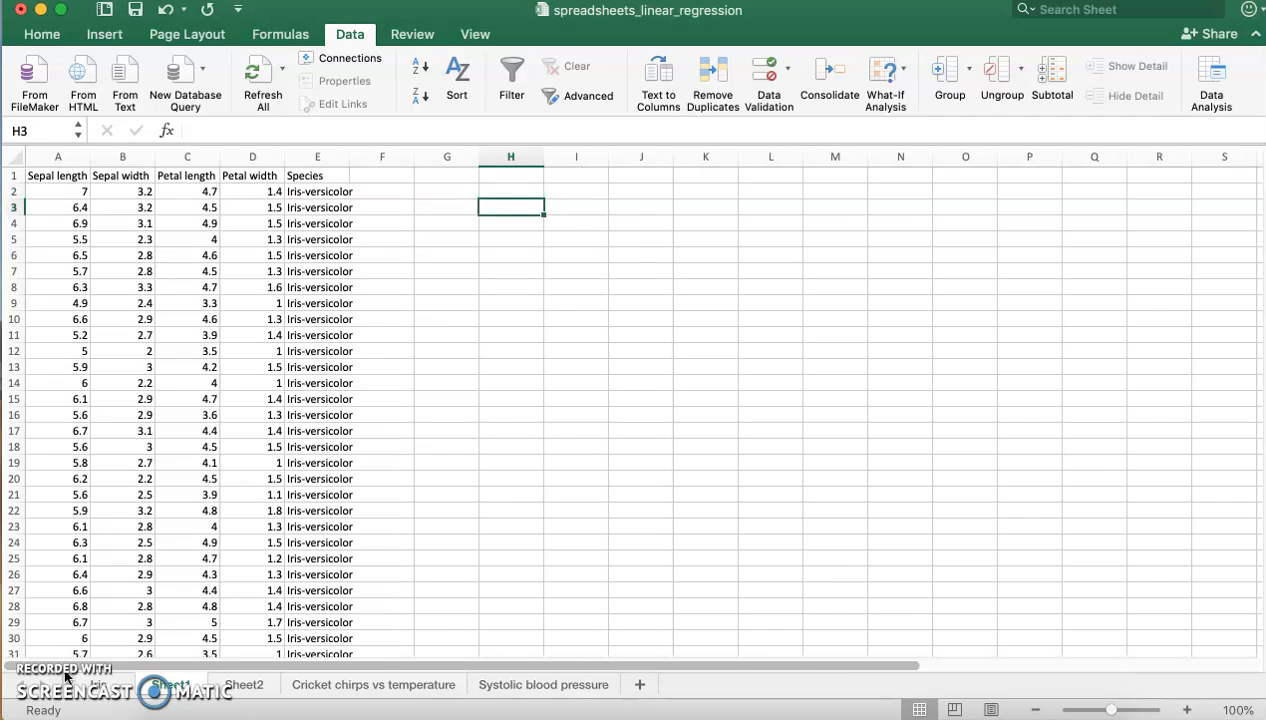
# Step: Enter the formula =LINEST(B2:B51,A2:A51,TRUE,TRUE) in cell H3
pyautogui.write('=lin')
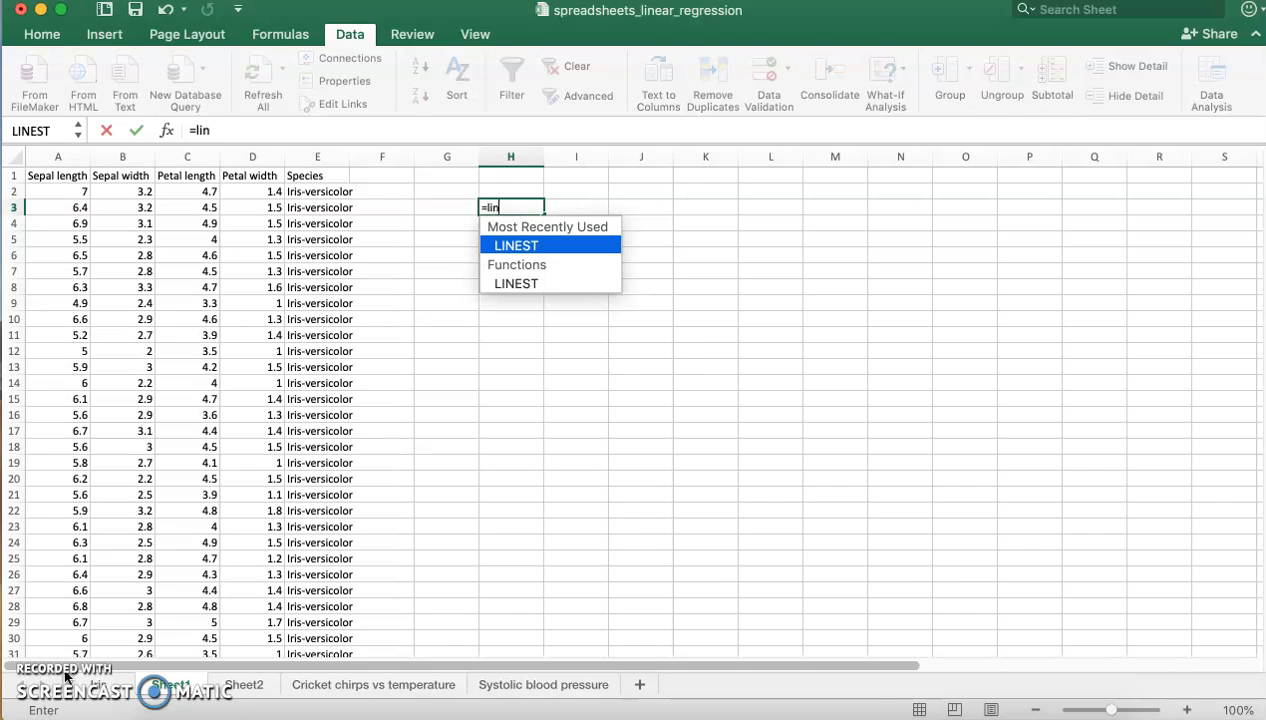
pyautogui.write('est(')
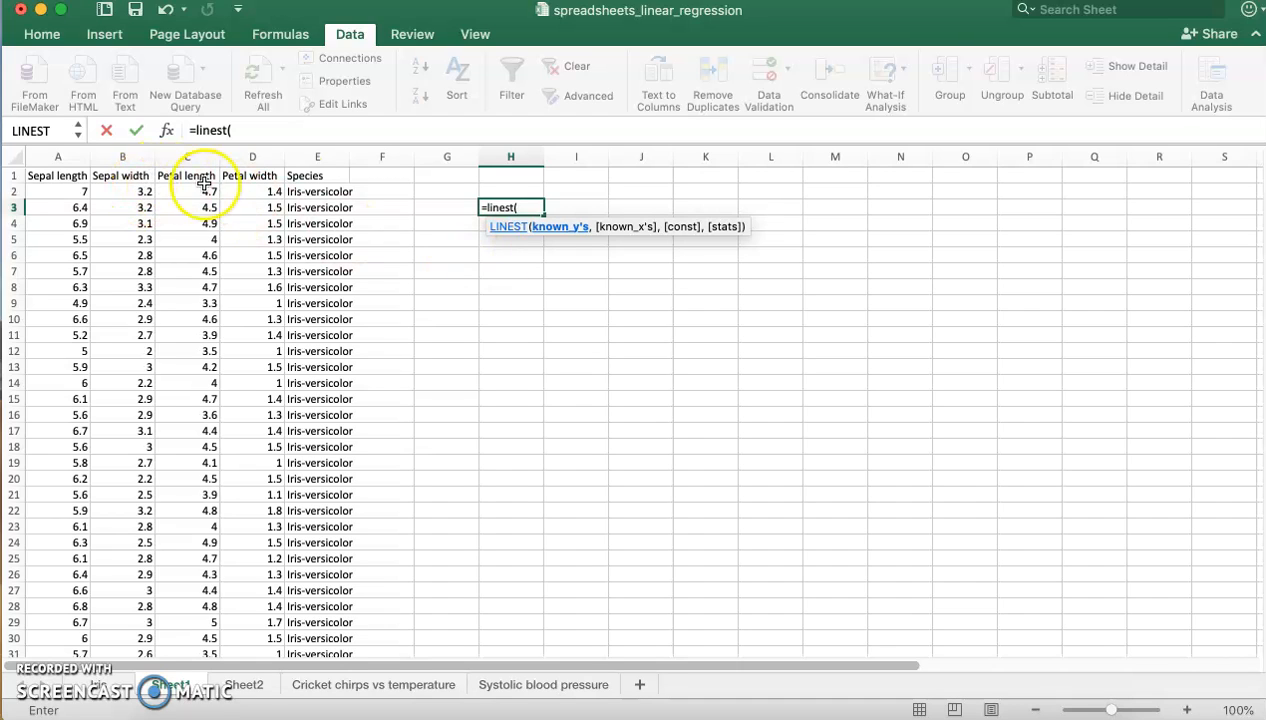
pyautogui.moveTo(103, 190); pyautogui.dragTo(58, 192)
pyautogui.write(',')
pyautogui.write(',ture,tr')
pyautogui.press('BackSpace')
pyautogui.press('BackSpace')
pyautogui.press('BackSpace')
pyautogui.press('BackSpace')
pyautogui.press('BackSpace')
pyautogui.press('BackSpace')
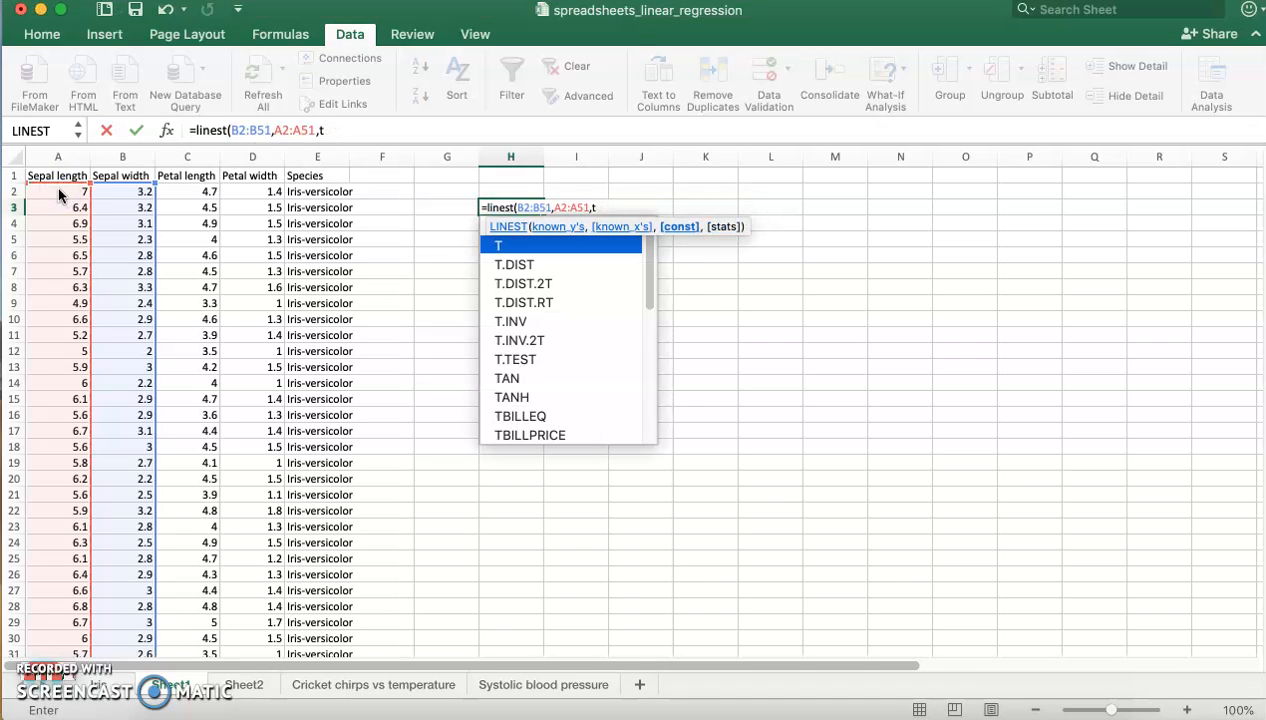
pyautogui.write('rue,tr')
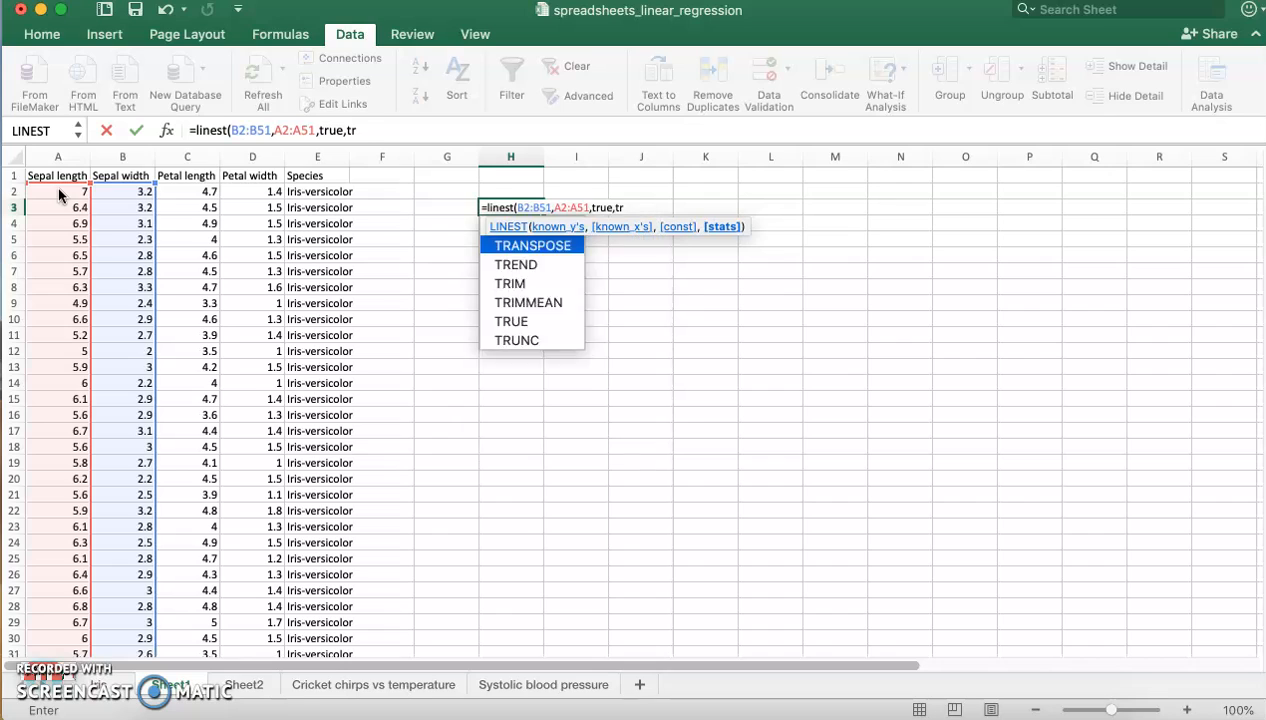
pyautogui.write('ue)')
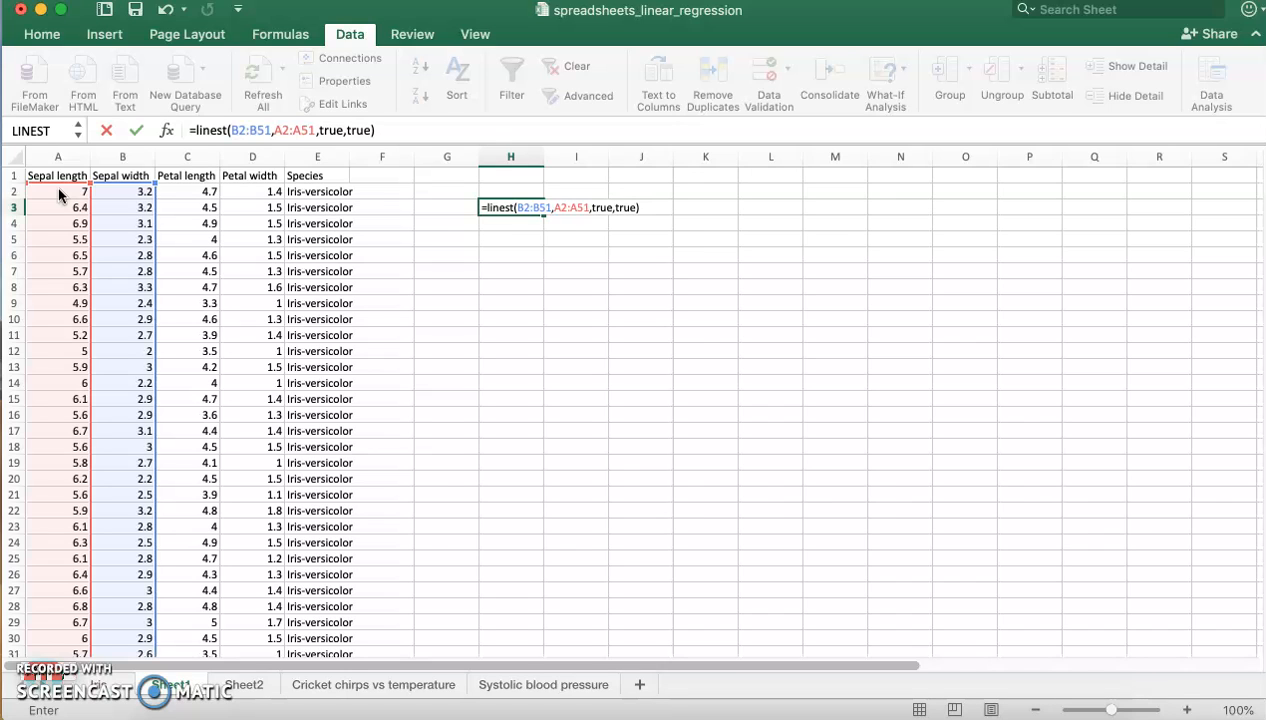
pyautogui.press('Return')
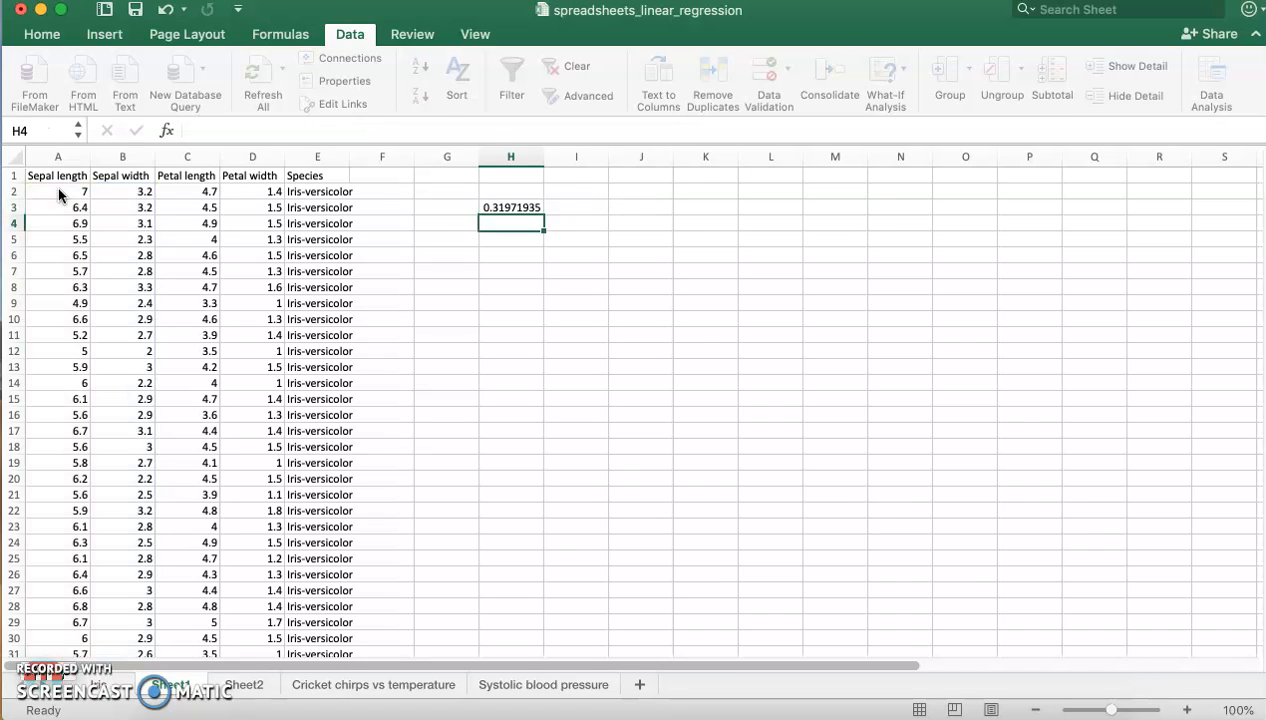
# Step: Expand the LINEST formula in H3 into an array formula filling H3:I7
pyautogui.click(517, 206)
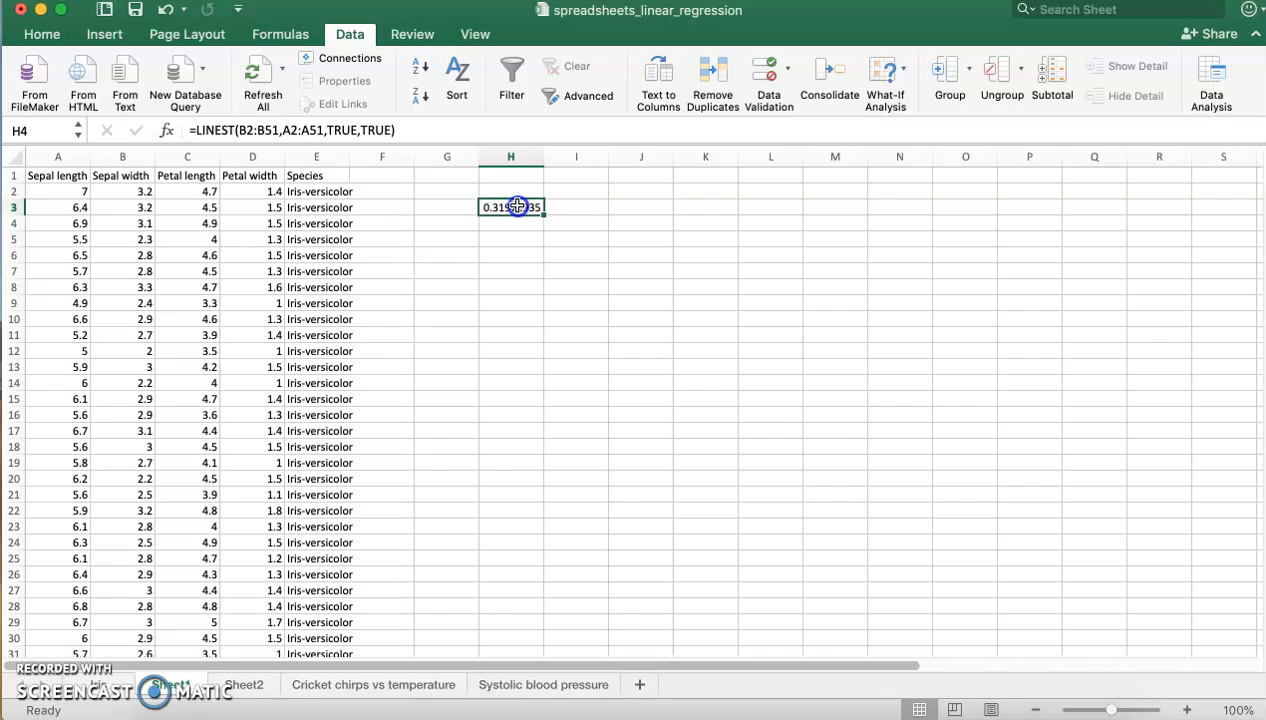
pyautogui.moveTo(517, 206); pyautogui.dragTo(568, 271)
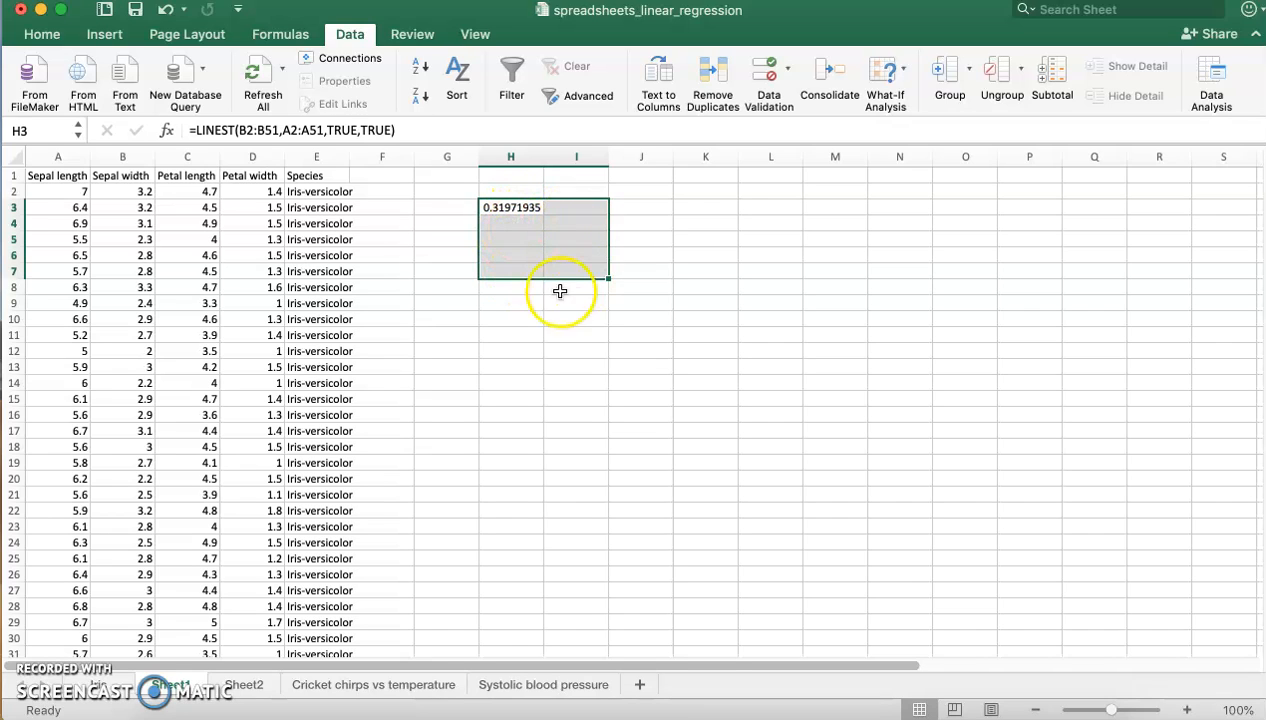
pyautogui.click(404, 129)
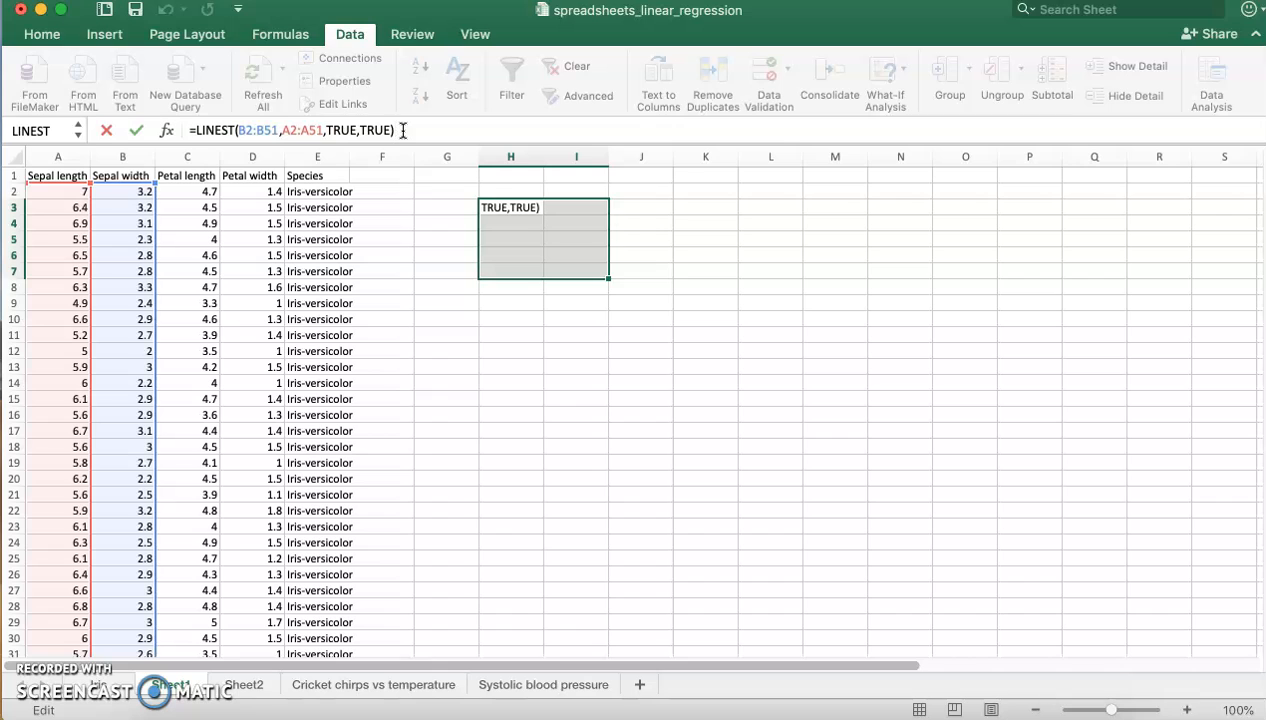
pyautogui.hotkey('ctrl', 'shift', 'Return')
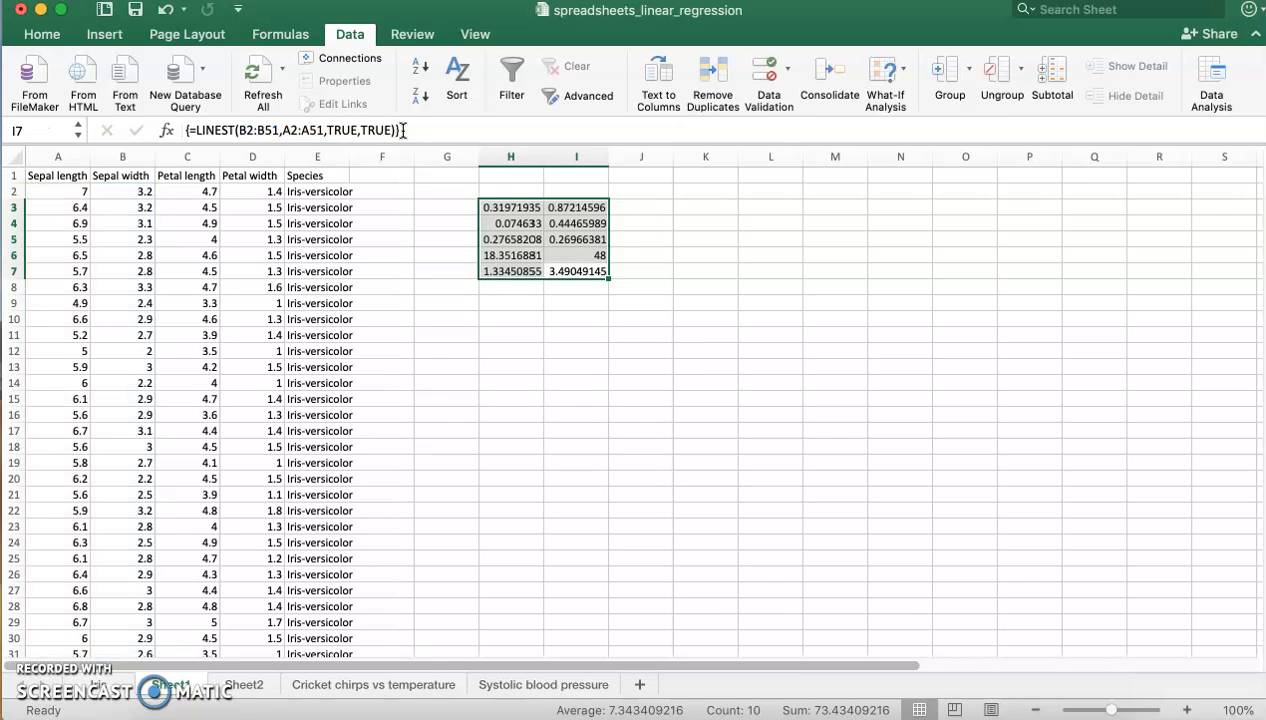
# Step: Inspect the slope and intercept cells H3 and I3, and widen column H slightly
pyautogui.click(535, 207)
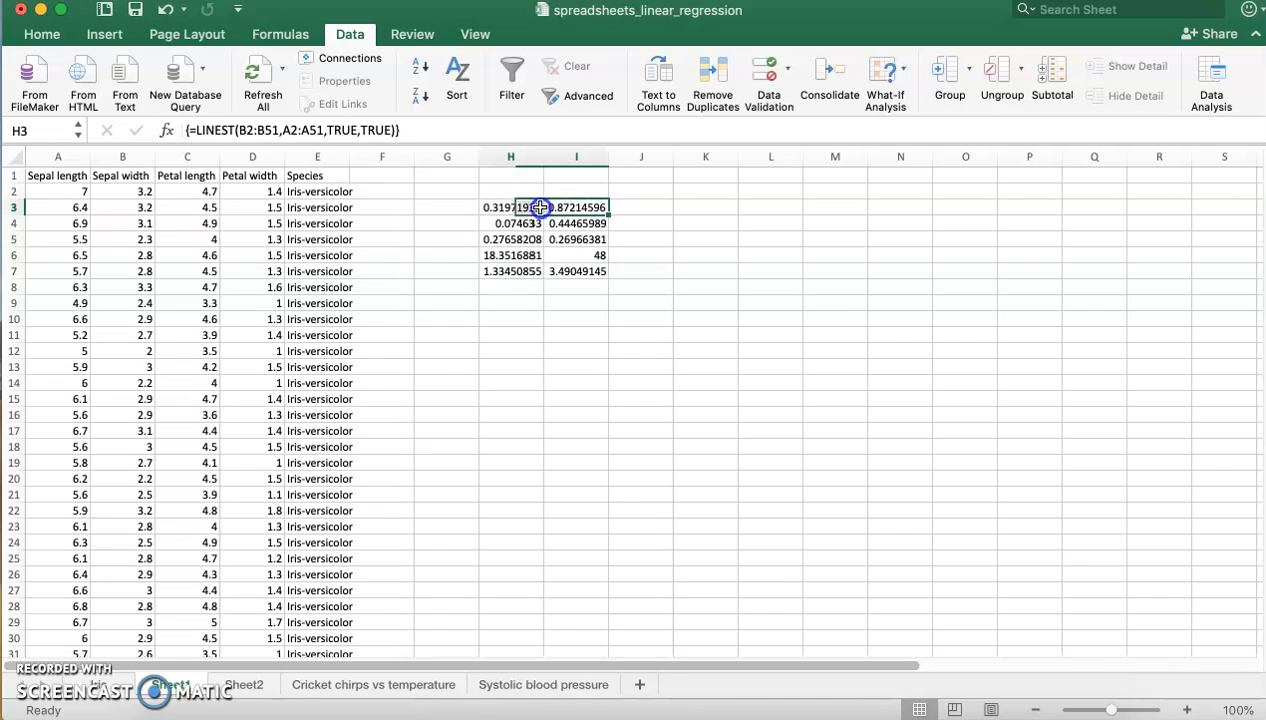
pyautogui.moveTo(540, 207); pyautogui.dragTo(530, 206)
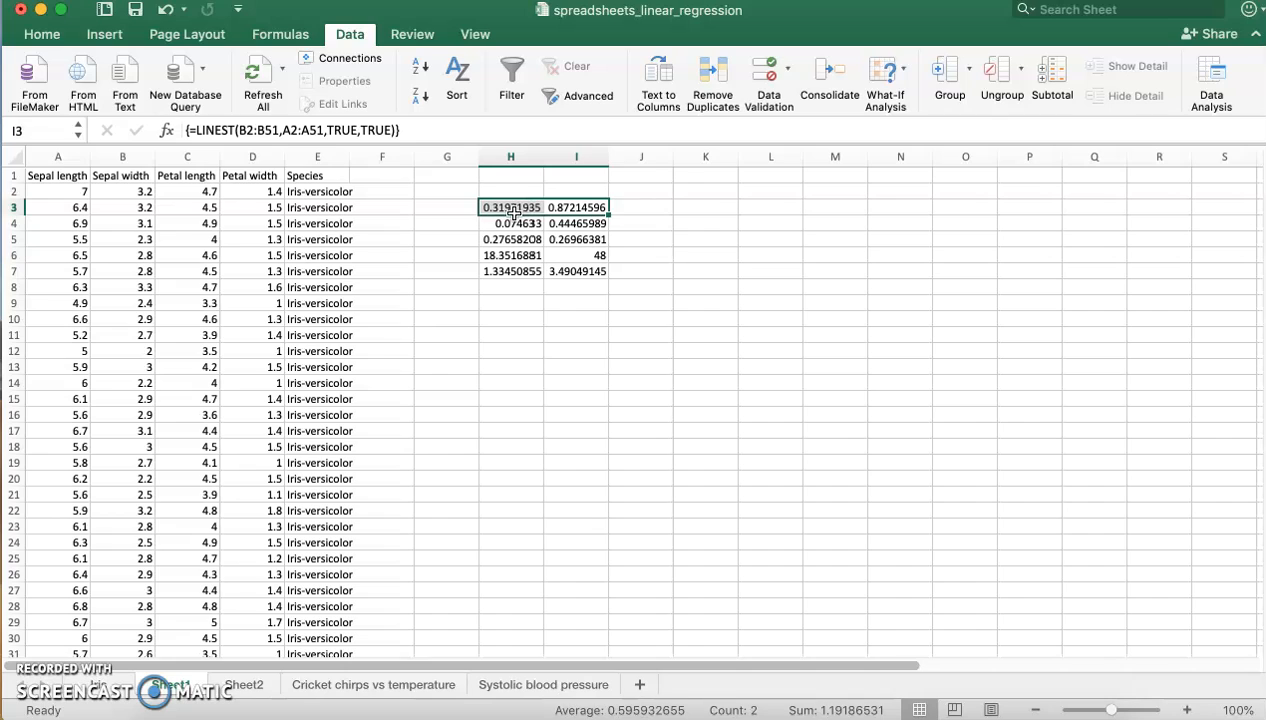
pyautogui.click(510, 207)
pyautogui.click(558, 207)
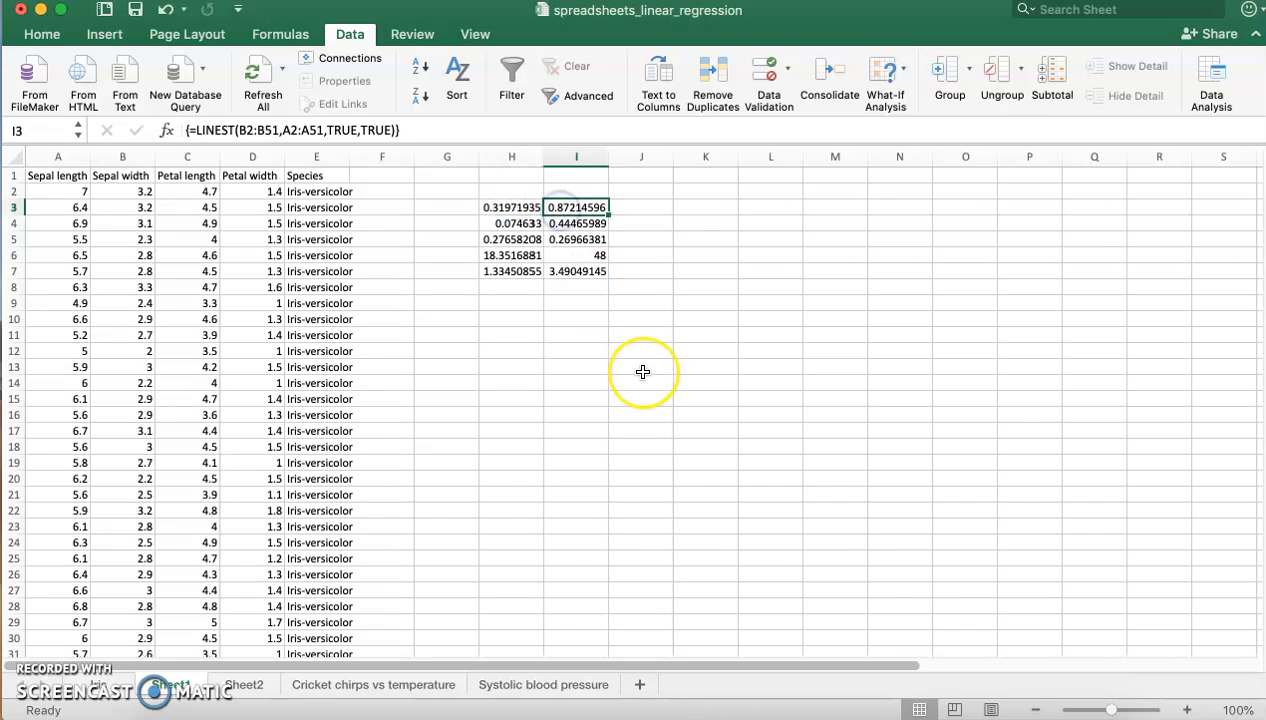
pyautogui.click(524, 321)
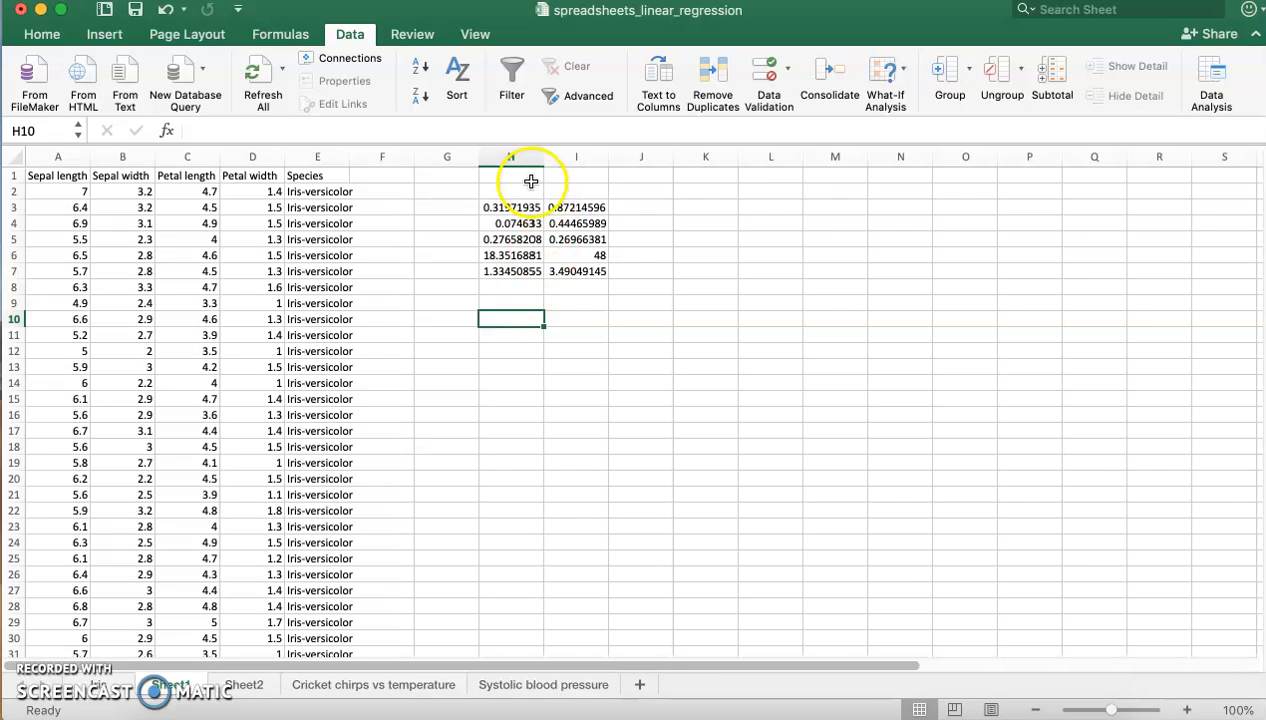
pyautogui.moveTo(544, 157); pyautogui.dragTo(552, 157)
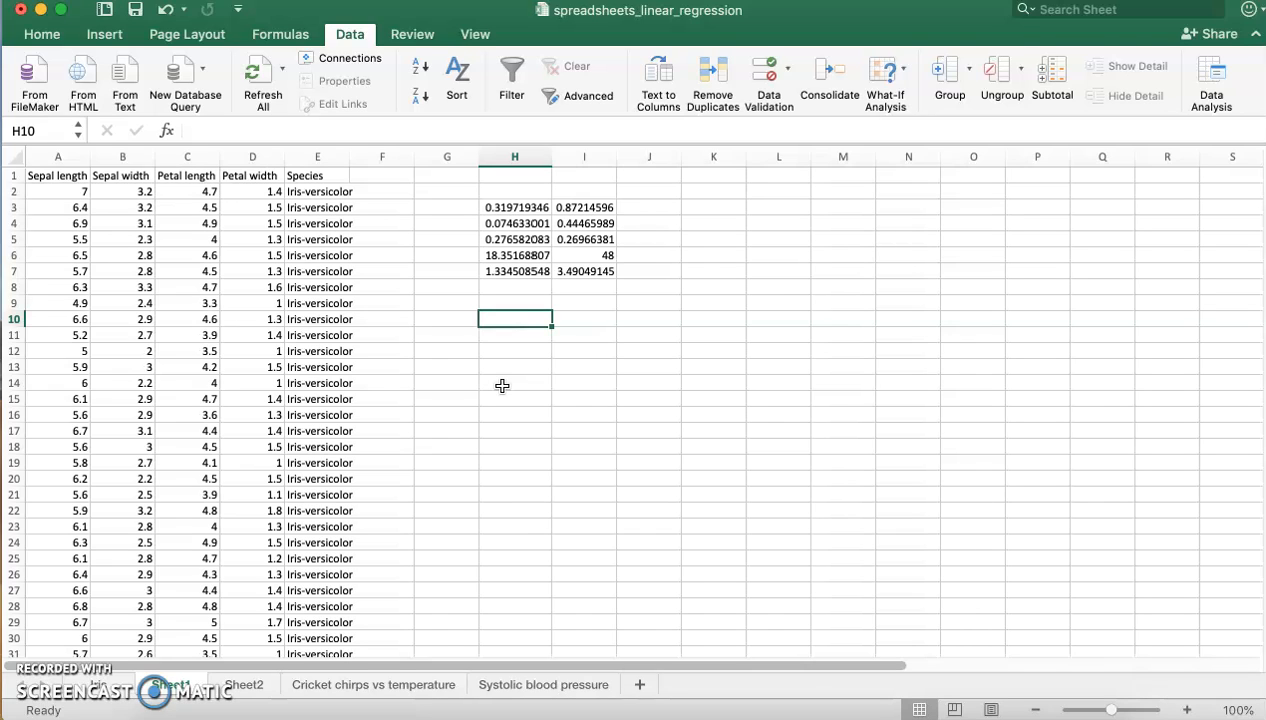
# Step: Open the Regression tool from the data analysis tools
pyautogui.click(352, 36)
pyautogui.click(352, 36)
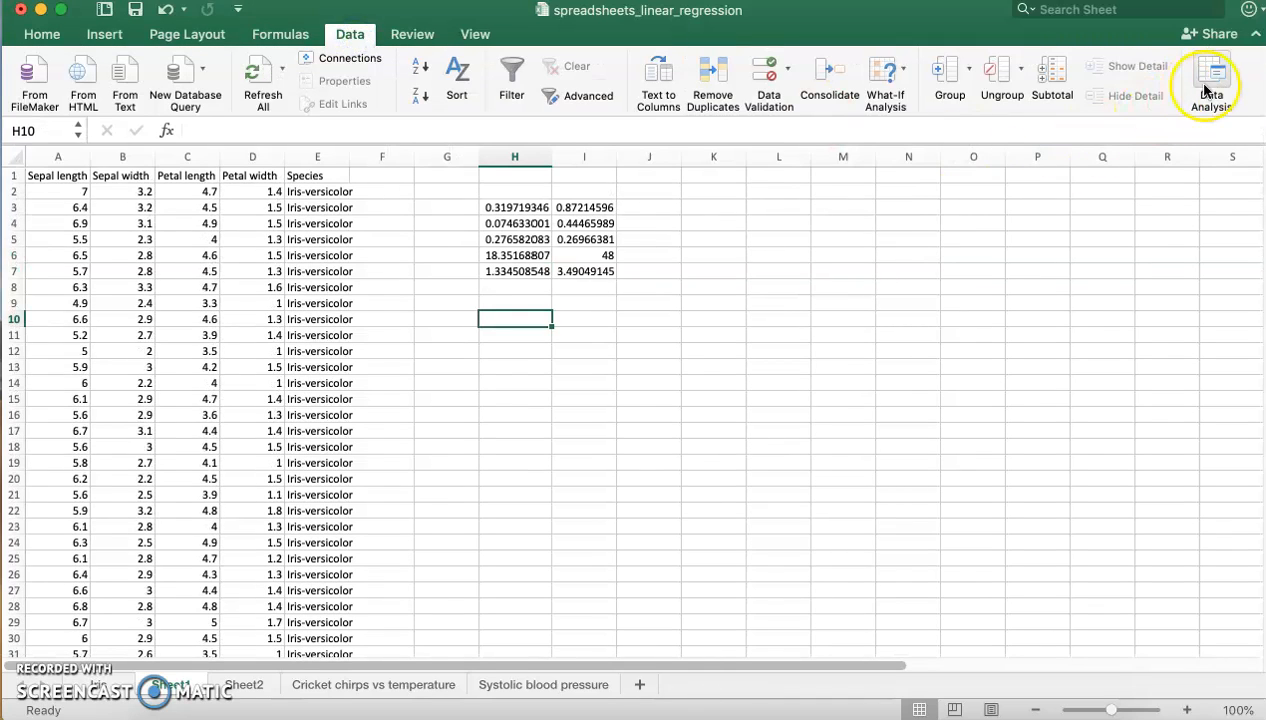
pyautogui.click(1214, 82)
pyautogui.moveTo(764, 288)
pyautogui.mouseDown()
pyautogui.moveTo(769, 164)
pyautogui.moveTo(782, 270)
pyautogui.mouseUp()
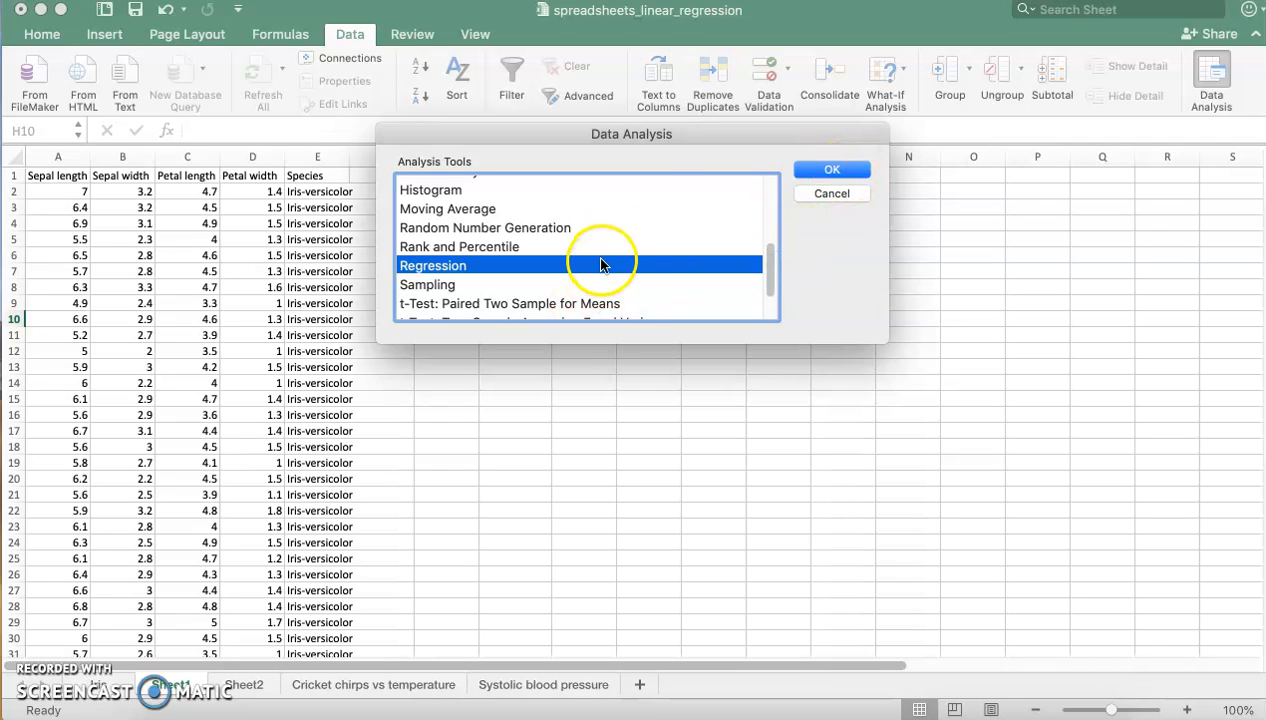
pyautogui.click(822, 168)
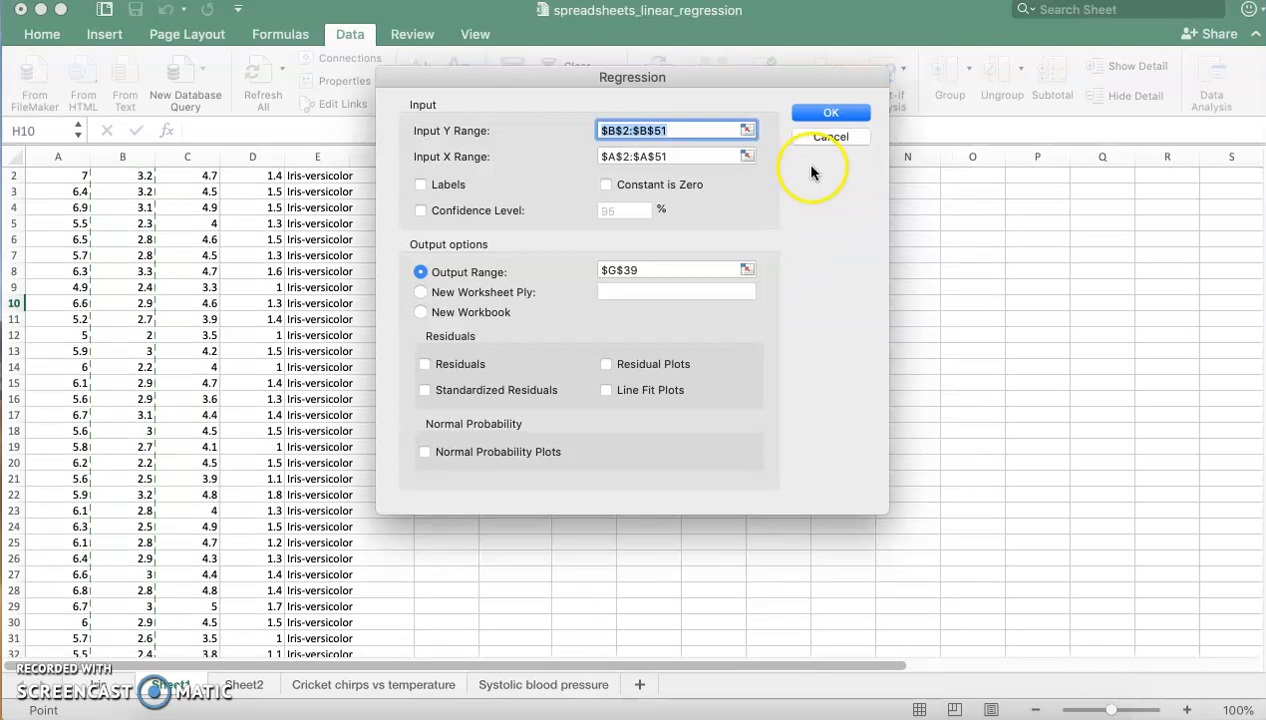
# Step: Move the Regression dialog clear of the data and check its Y range $B$2:$B$51 and X range $A$2:$A$51
pyautogui.moveTo(665, 77); pyautogui.dragTo(945, 135)
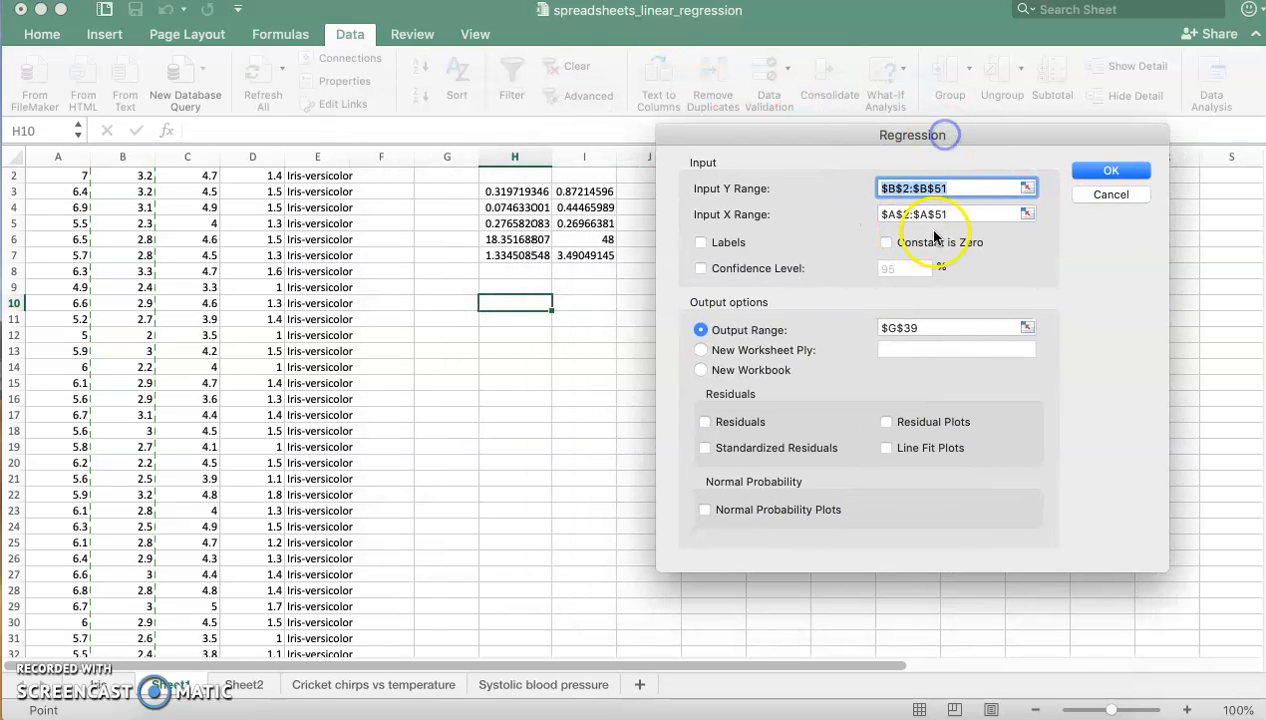
pyautogui.click(955, 214)
pyautogui.click(955, 189)
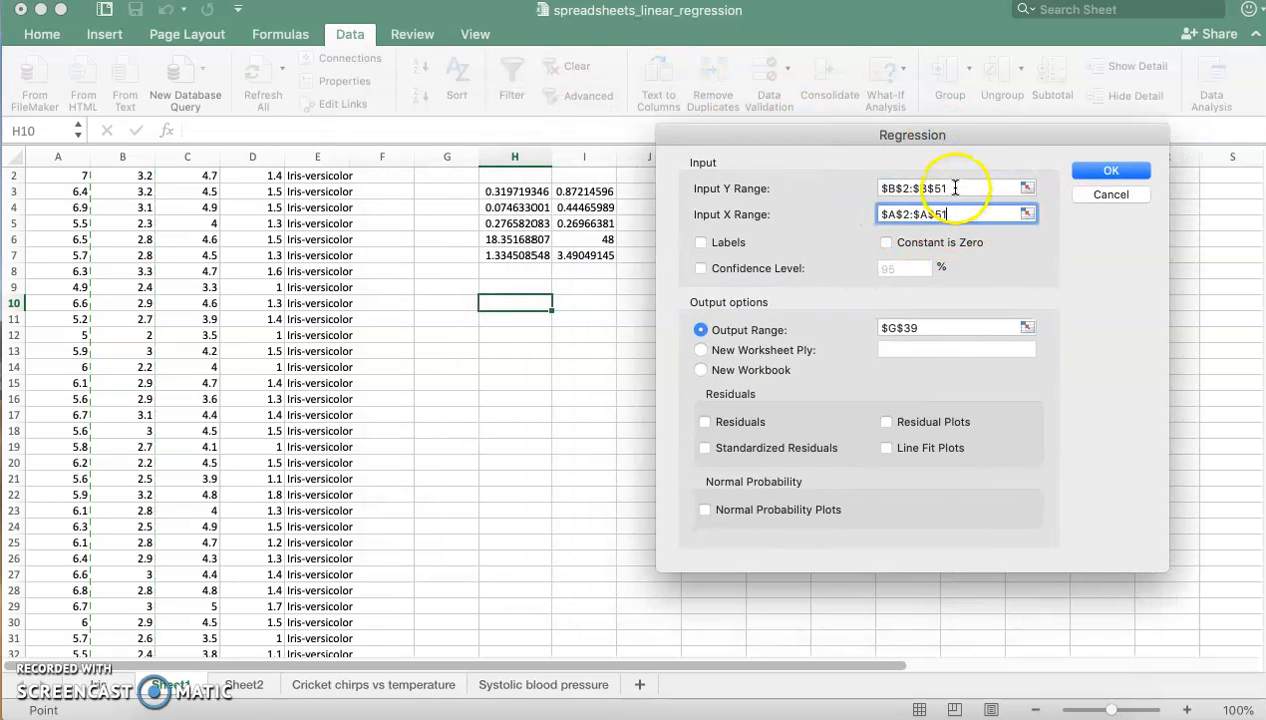
pyautogui.click(128, 330)
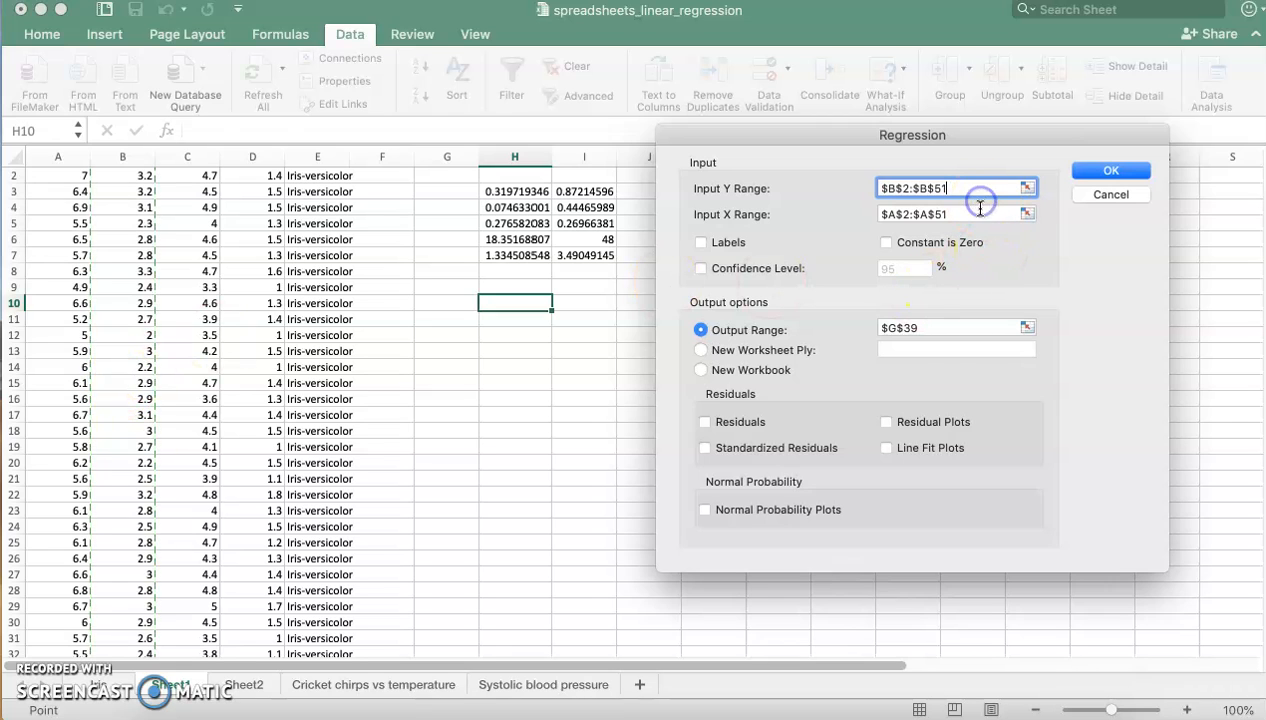
pyautogui.click(980, 210)
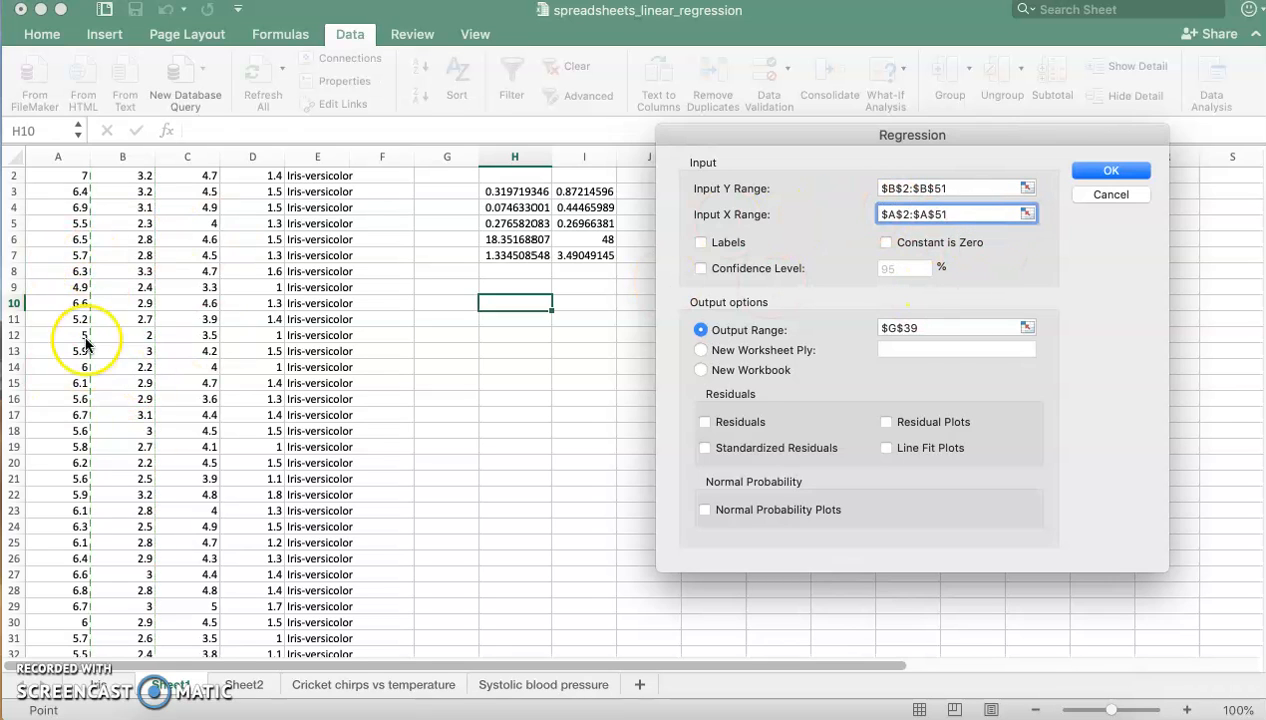
# Step: Set the regression's output range to $H$10 and run the analysis
pyautogui.click(885, 328)
pyautogui.moveTo(944, 328); pyautogui.dragTo(882, 328)
pyautogui.press('BackSpace')
pyautogui.click(499, 183)
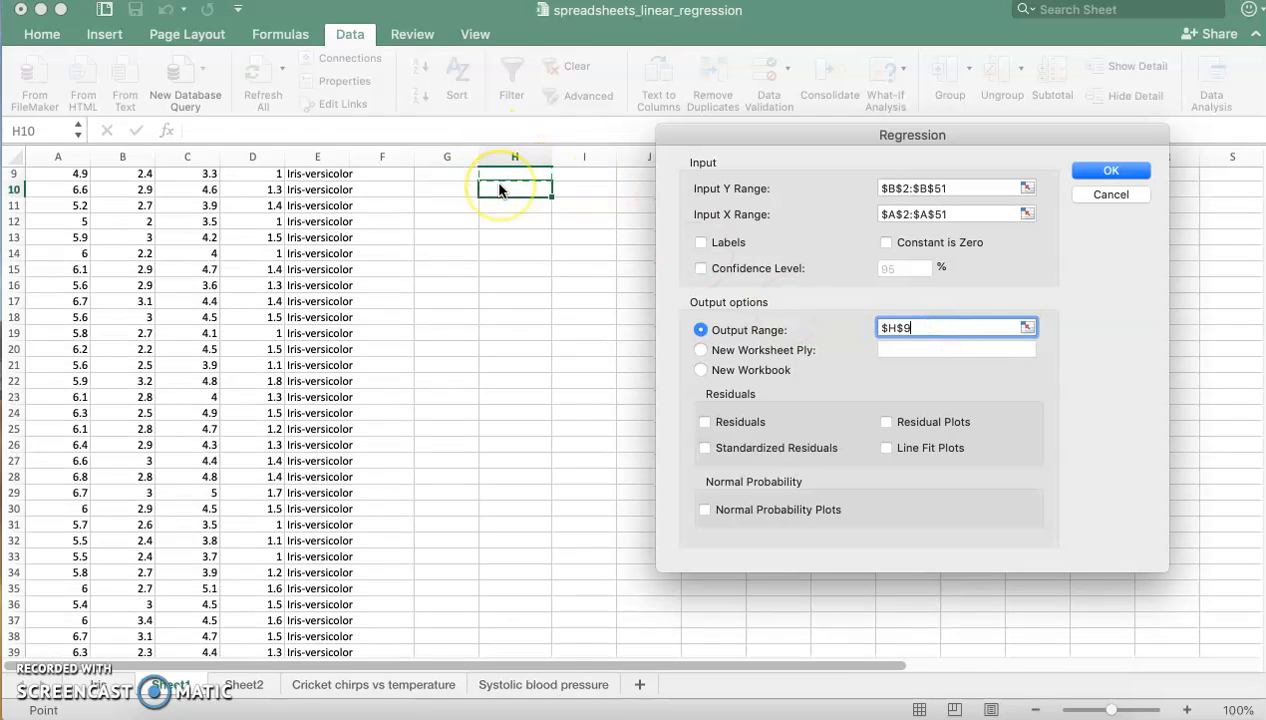
pyautogui.click(508, 238)
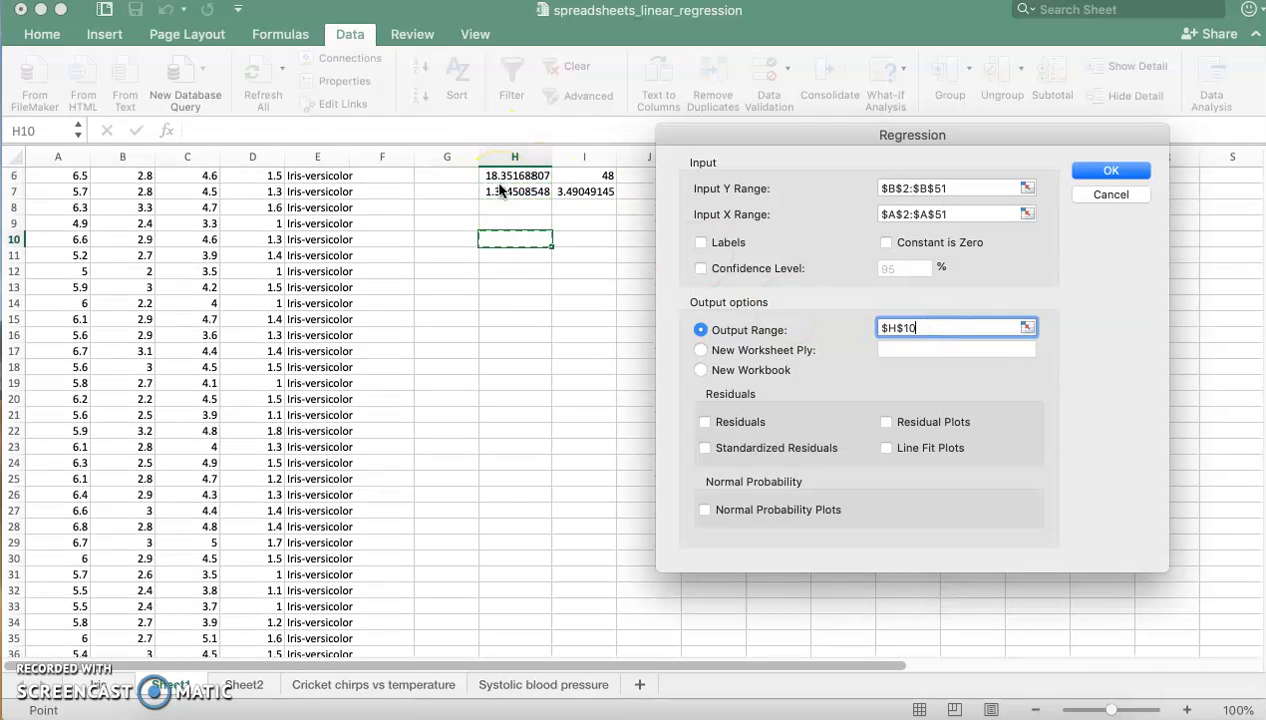
pyautogui.click(942, 328)
pyautogui.click(1089, 171)
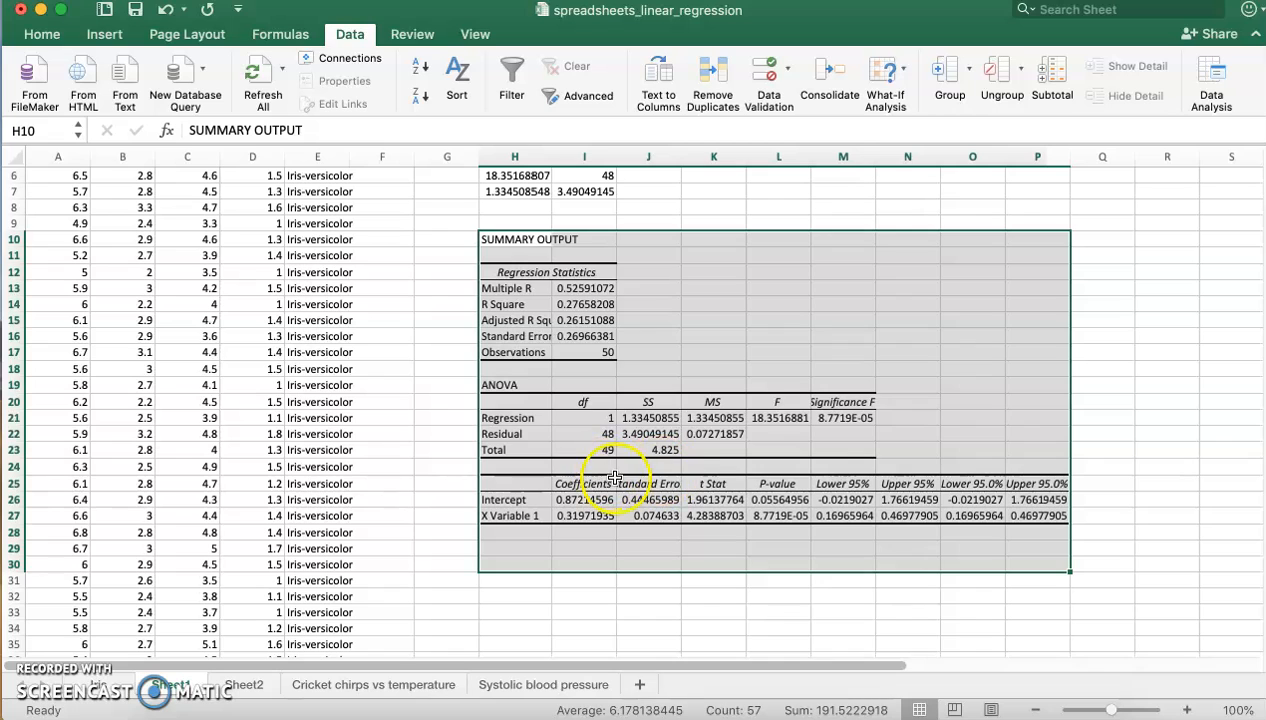
# Step: Compare the Intercept and X Variable 1 coefficients in the regression summary with the first row of the LINEST output
pyautogui.click(731, 446)
pyautogui.press('Up')
pyautogui.press('Up')
pyautogui.press('Up')
pyautogui.press('Up')
pyautogui.press('Up')
pyautogui.press('Up')
pyautogui.press('Up')
pyautogui.press('Up')
pyautogui.press('Up')
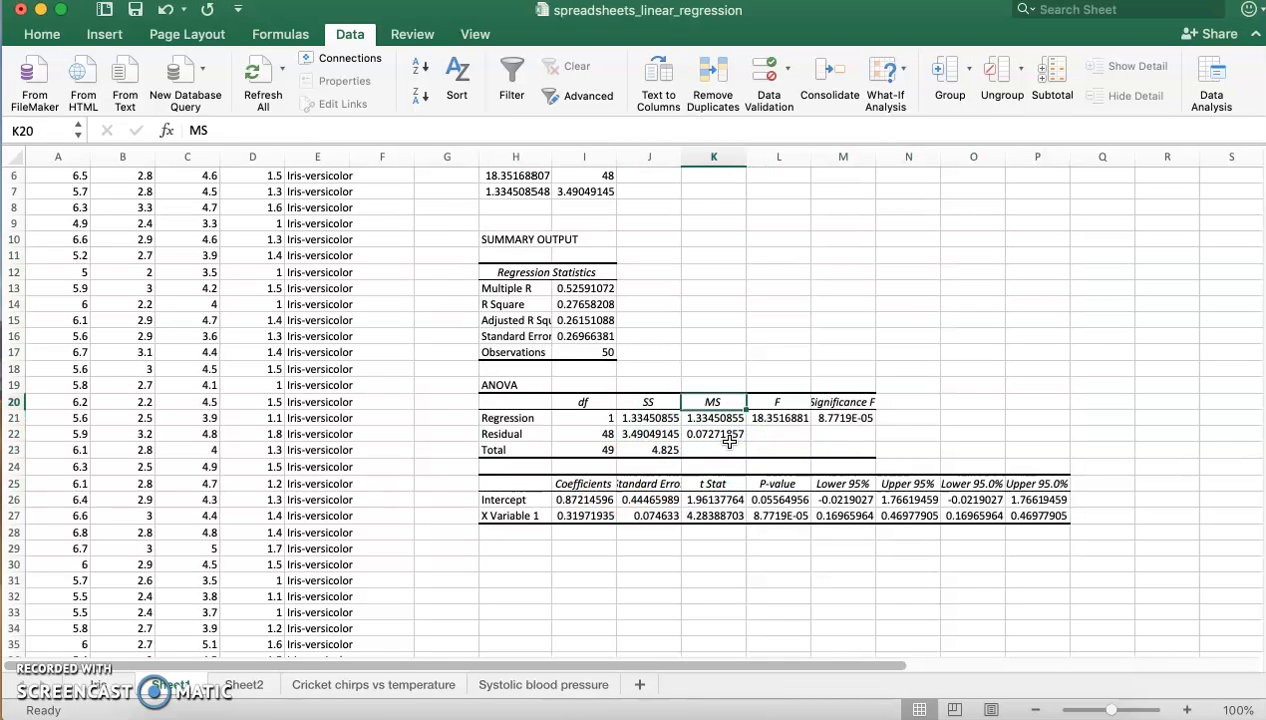
pyautogui.press('Up')
pyautogui.press('Up')
pyautogui.press('Up')
pyautogui.press('Up')
pyautogui.press('Up')
pyautogui.press('Up')
pyautogui.press('Up')
pyautogui.press('Up')
pyautogui.press('Up')
pyautogui.press('Up')
pyautogui.press('Up')
pyautogui.press('Up')
pyautogui.press('Up')
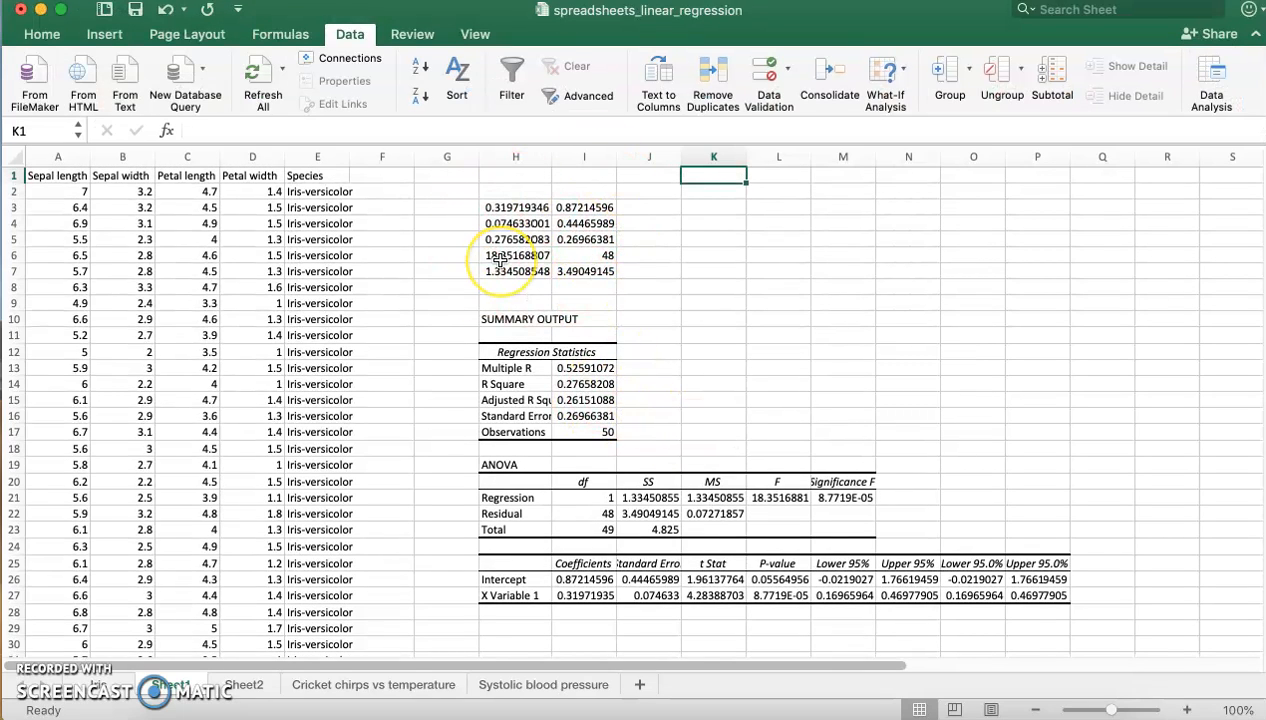
pyautogui.moveTo(583, 563); pyautogui.dragTo(590, 597)
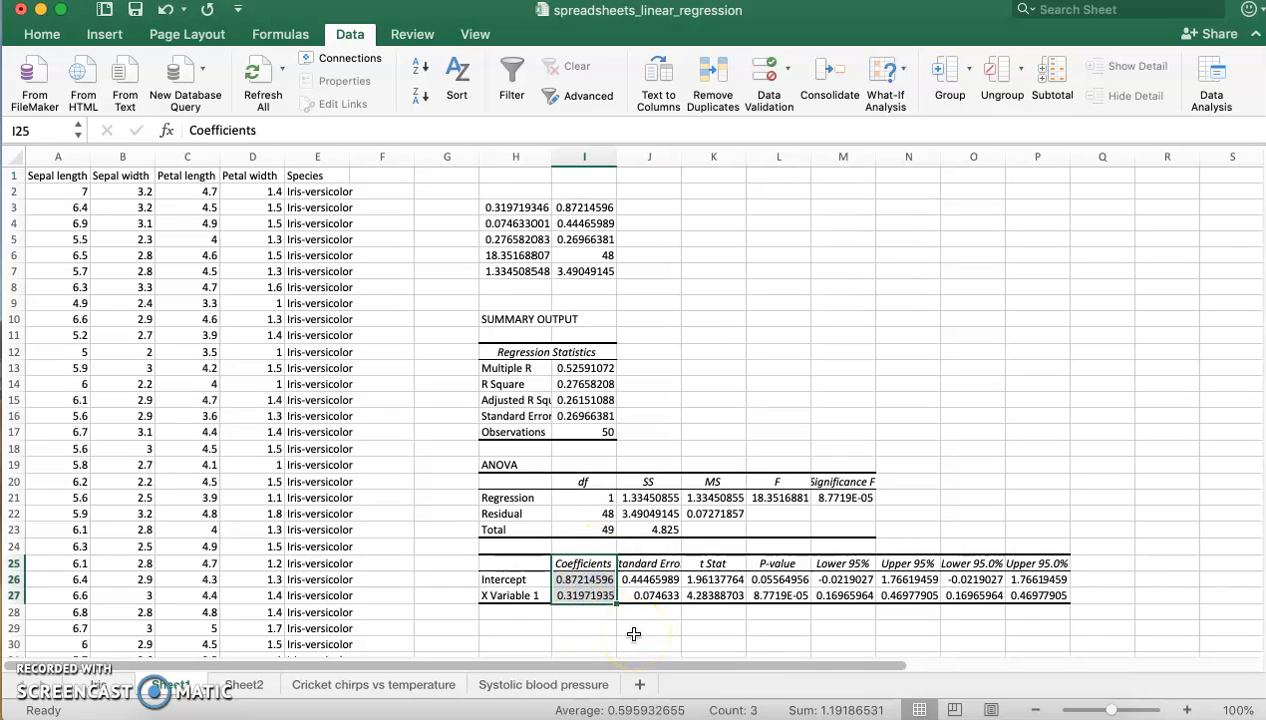
pyautogui.click(584, 579)
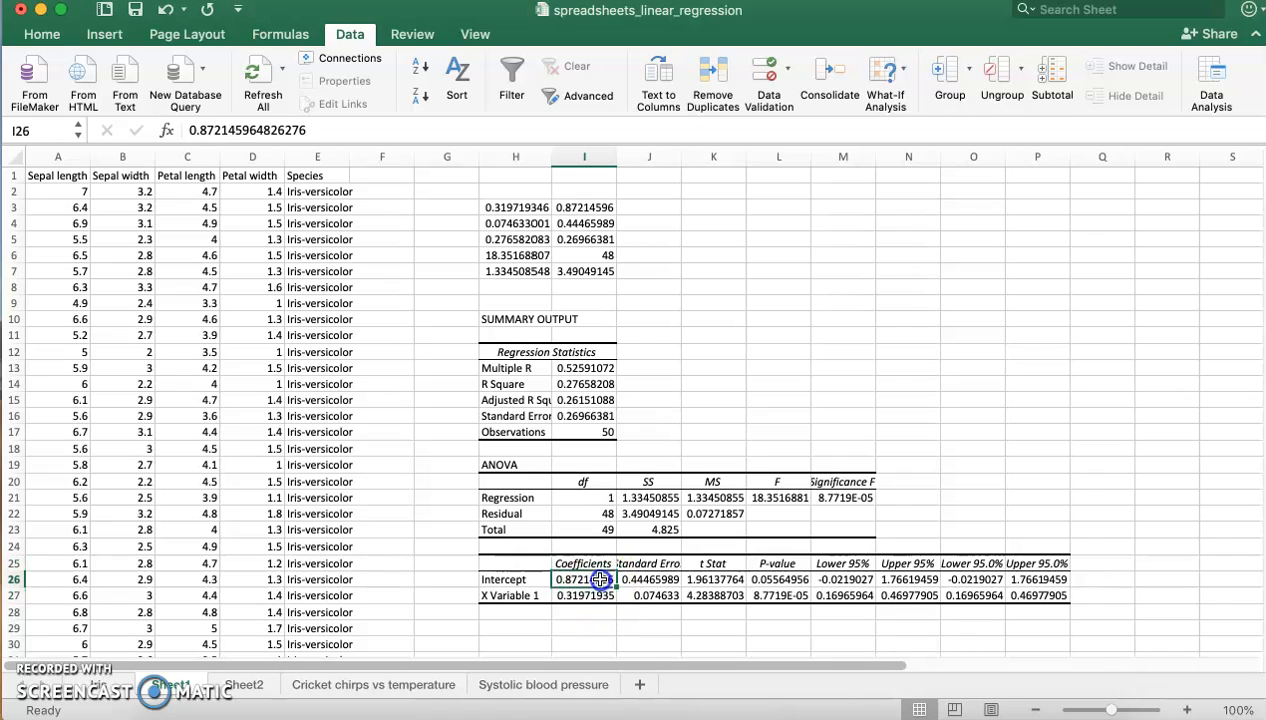
pyautogui.click(572, 205)
pyautogui.click(576, 597)
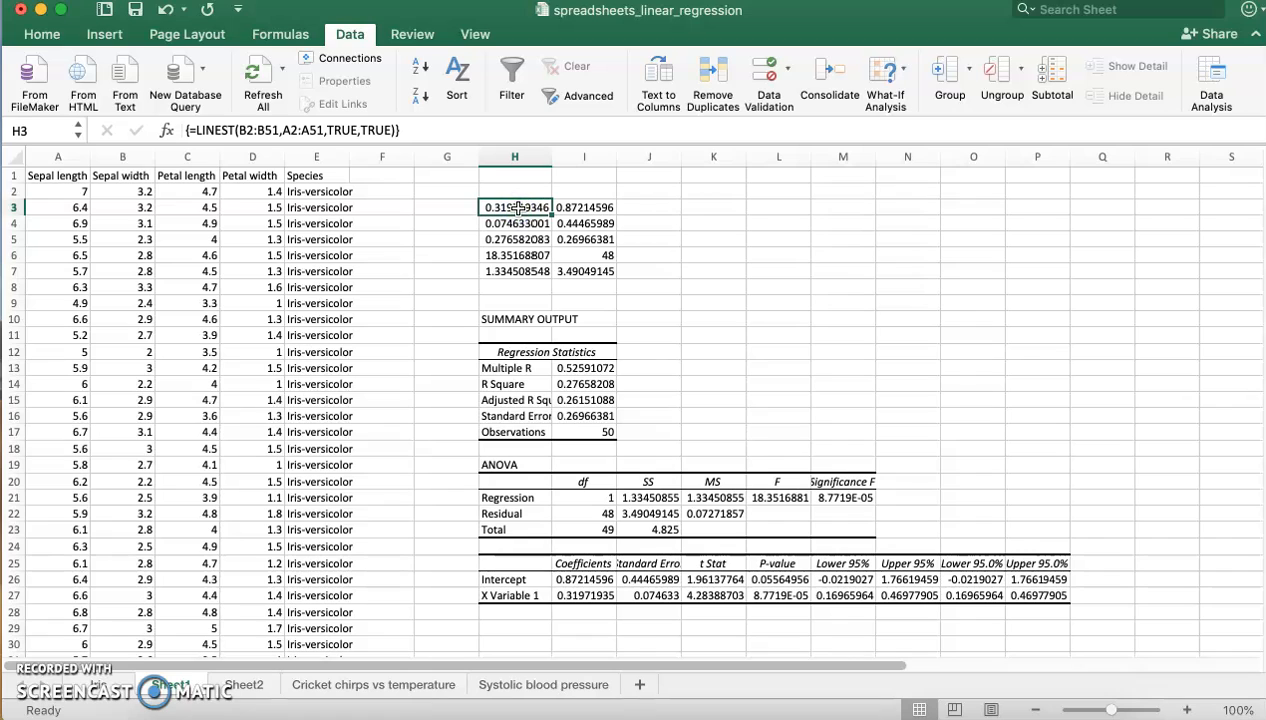
# Step: Widen column J to fit the Standard Error heading, inspect the R Square value, and autofit column H to its labels
pyautogui.moveTo(681, 157); pyautogui.dragTo(698, 157)
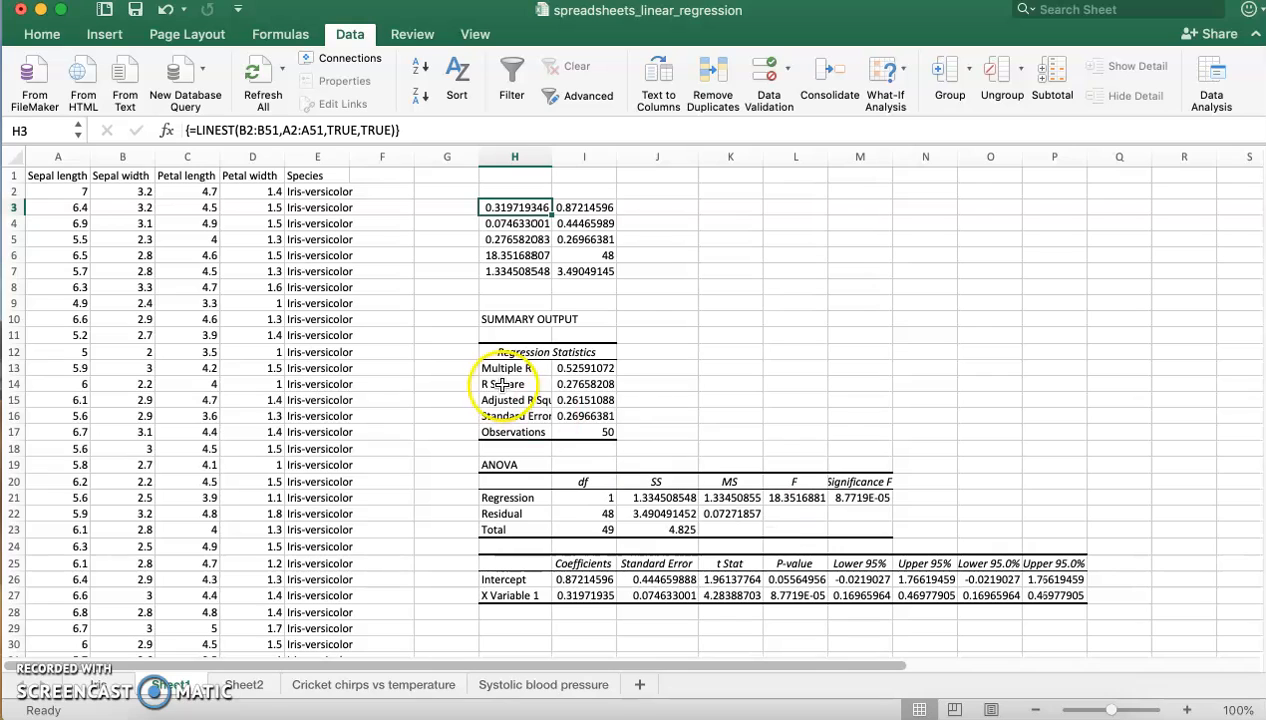
pyautogui.click(606, 384)
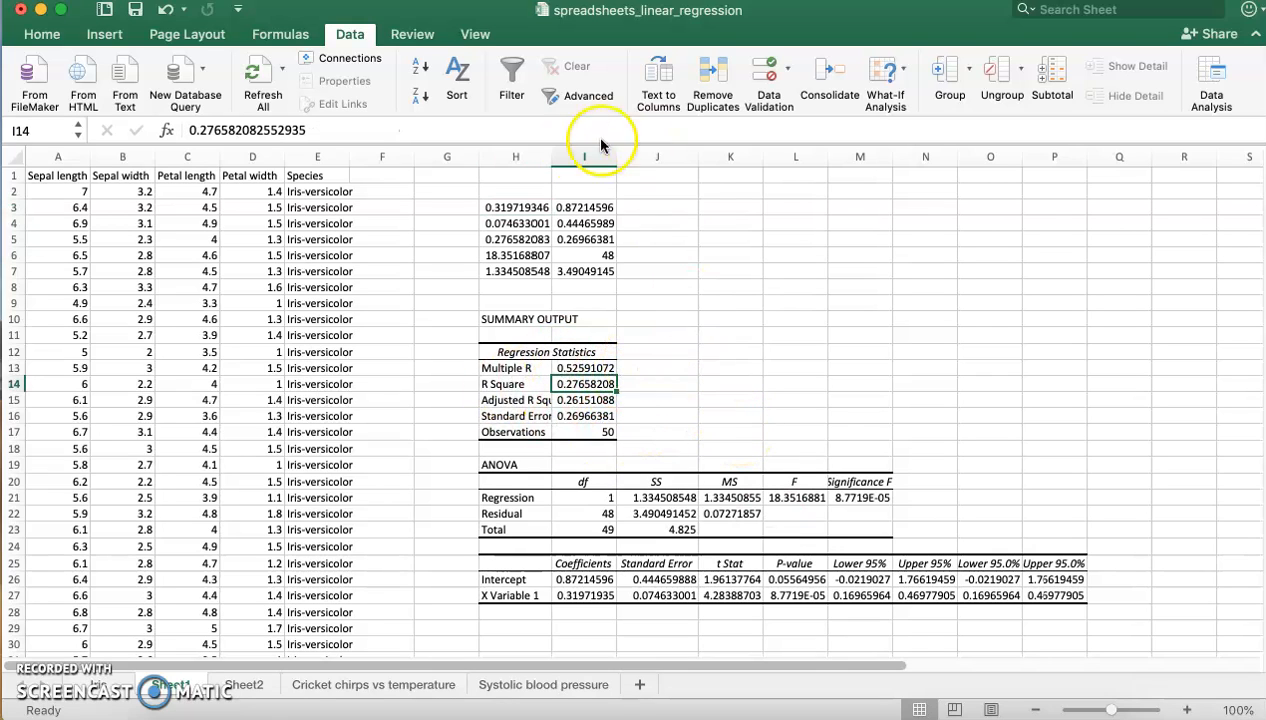
pyautogui.doubleClick(553, 156)
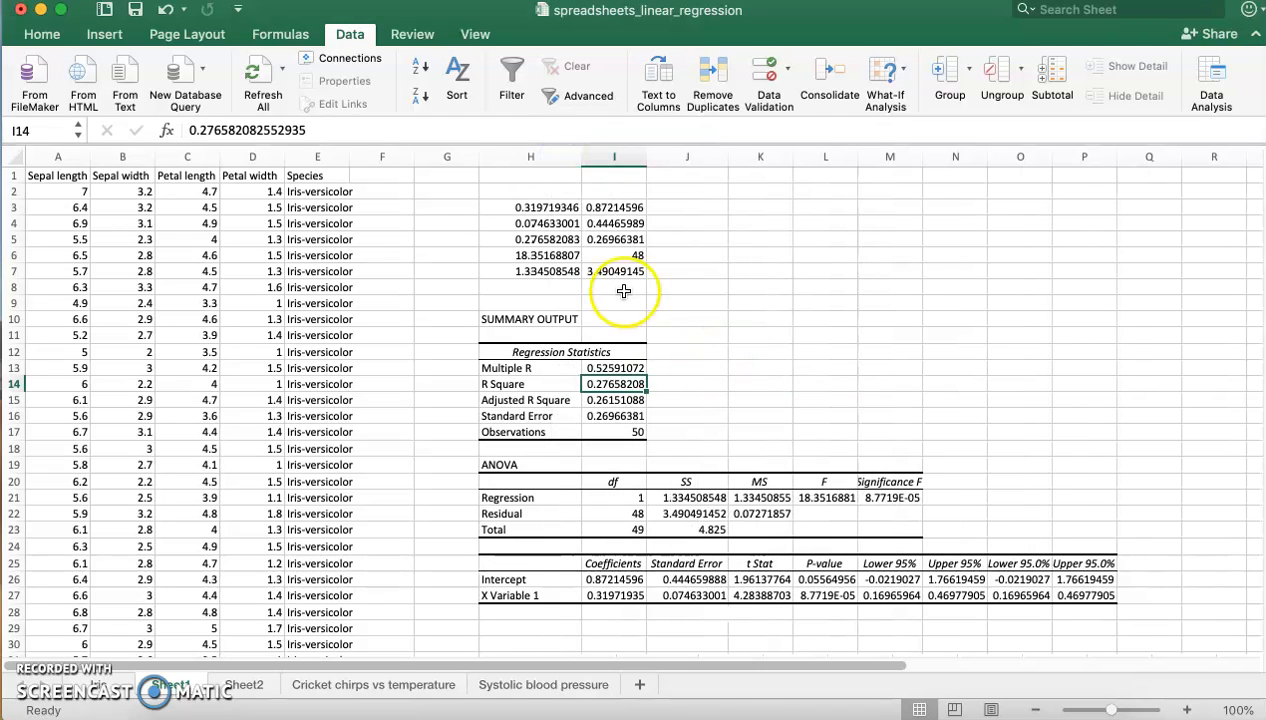